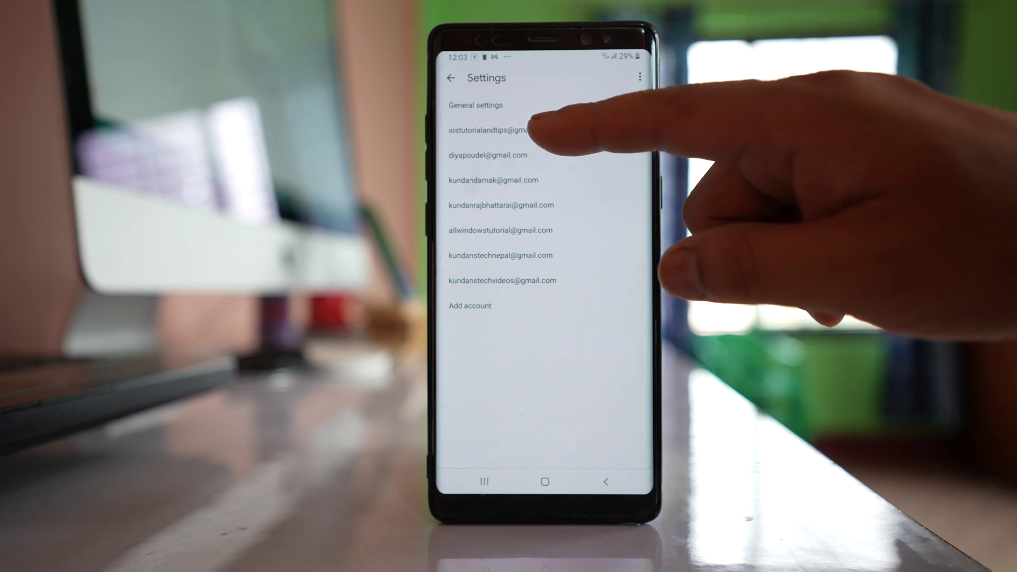
# Step: Save 'kundan' as the first account's mobile signature, replacing 'Not set'
pyautogui.click(532, 129)
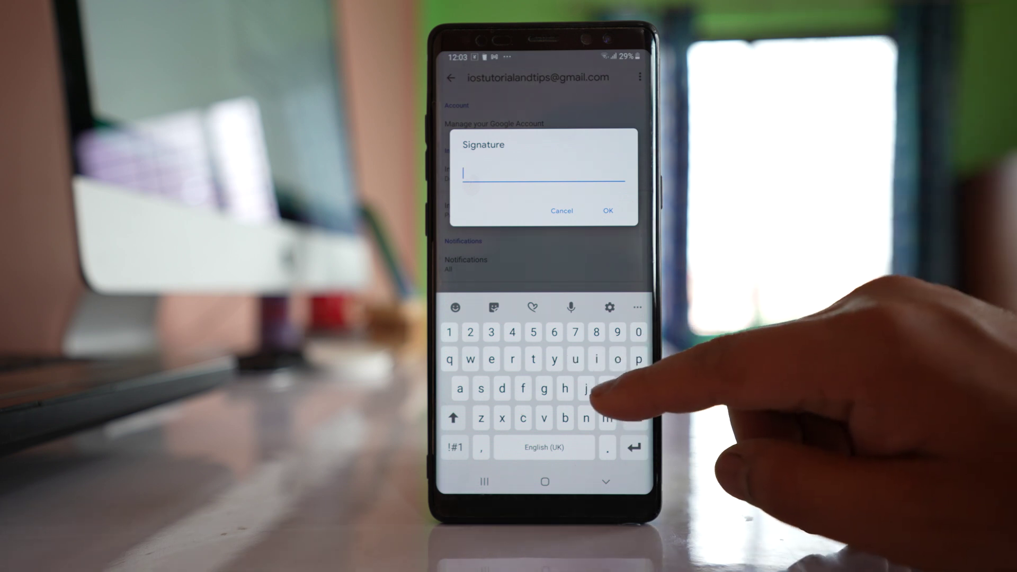
pyautogui.write('kundan')
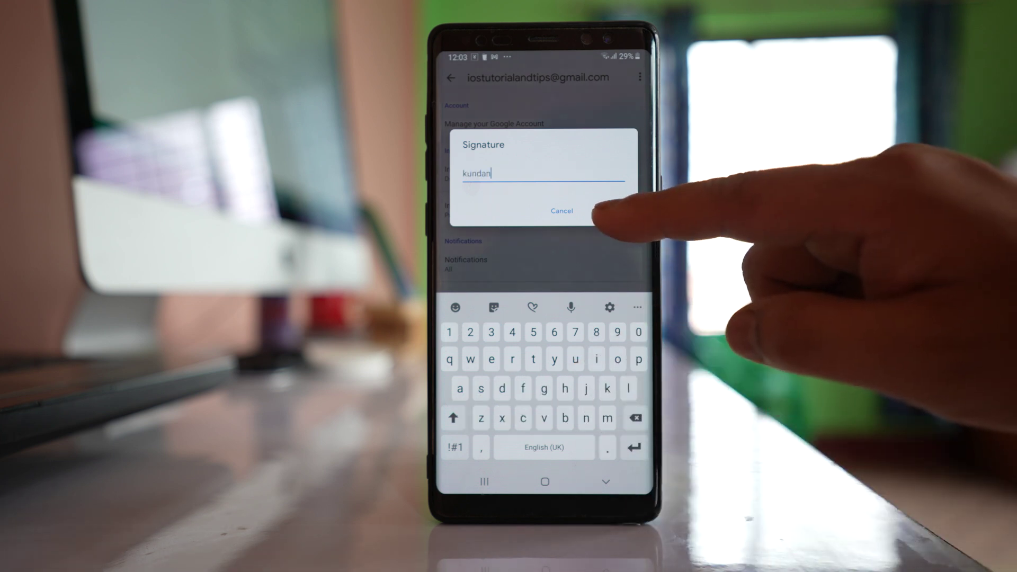
pyautogui.click(612, 212)
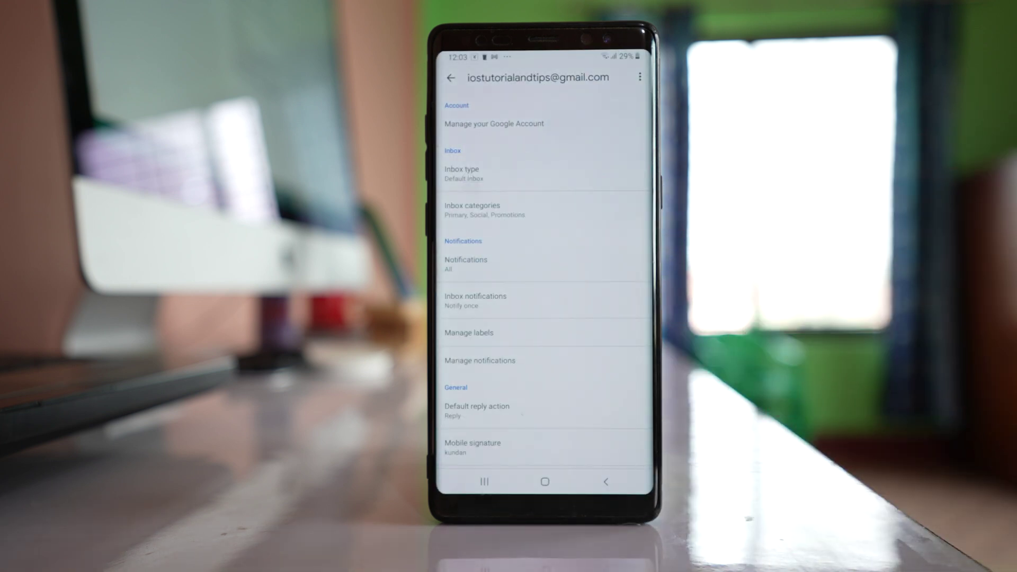